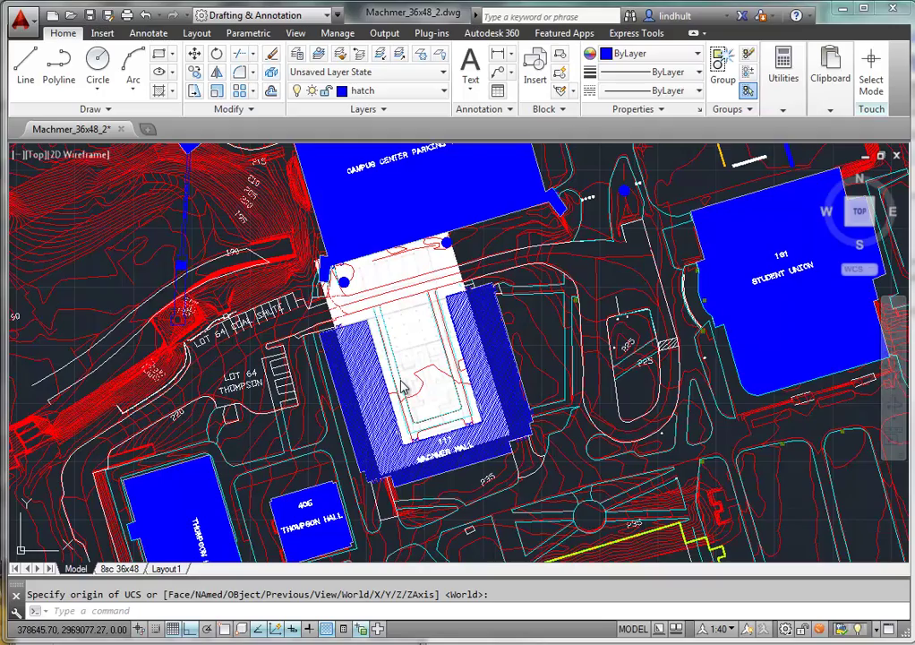
Step: Zoom the view in on Machmer Hall's angled outline and bottom corners
scroll(404, 385, "up", 6)
scroll(403, 385, "down", 2)
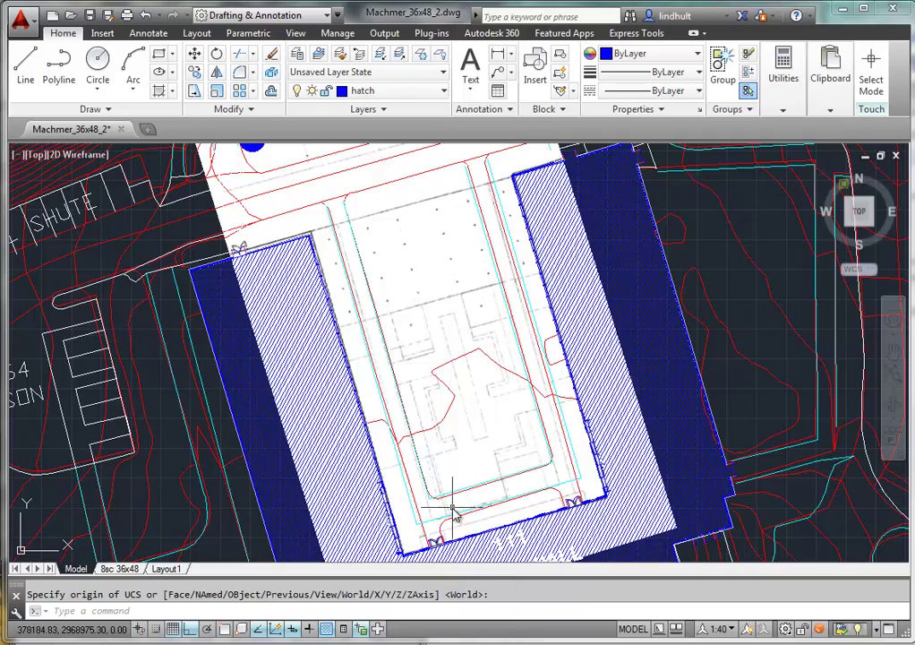
Step: With Ortho off, start a UCS at Machmer Hall's lower-left corner, X axis toward its lower-right corner
scroll(452, 502, "up", 5)
middle_click_drag(451, 495, 480, 412)
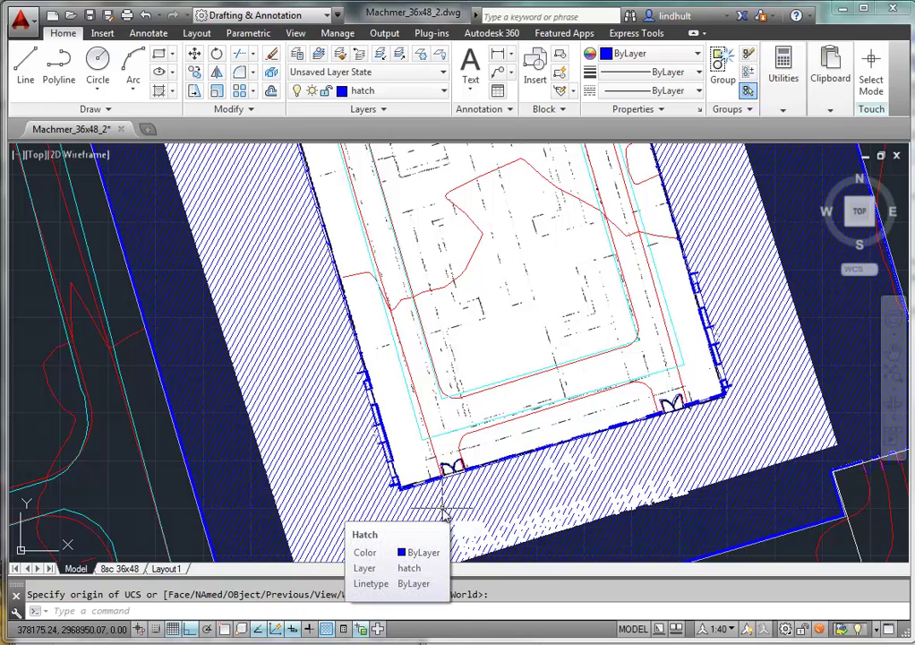
type("UCS")
key("Return")
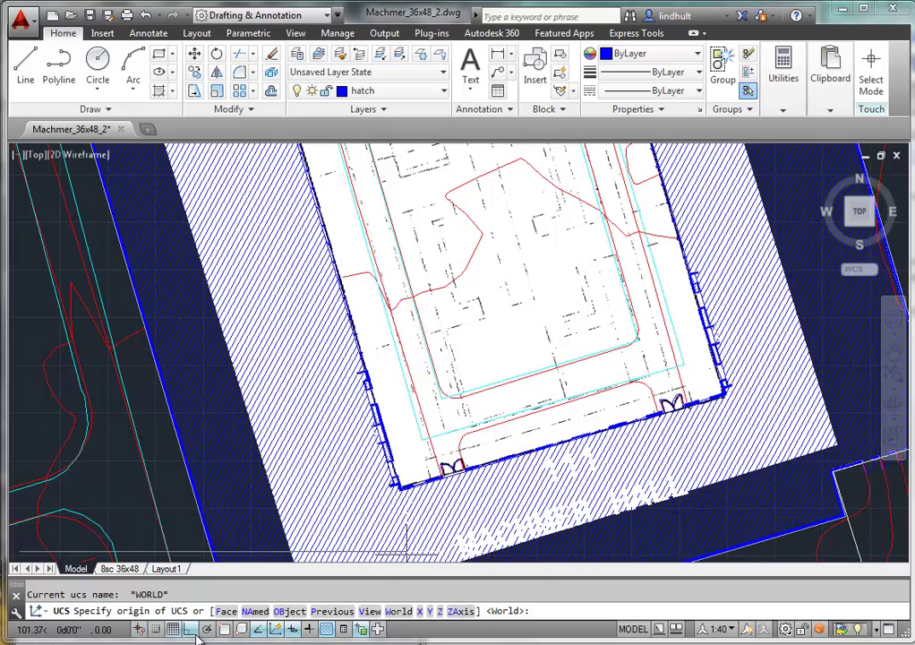
left_click(191, 630)
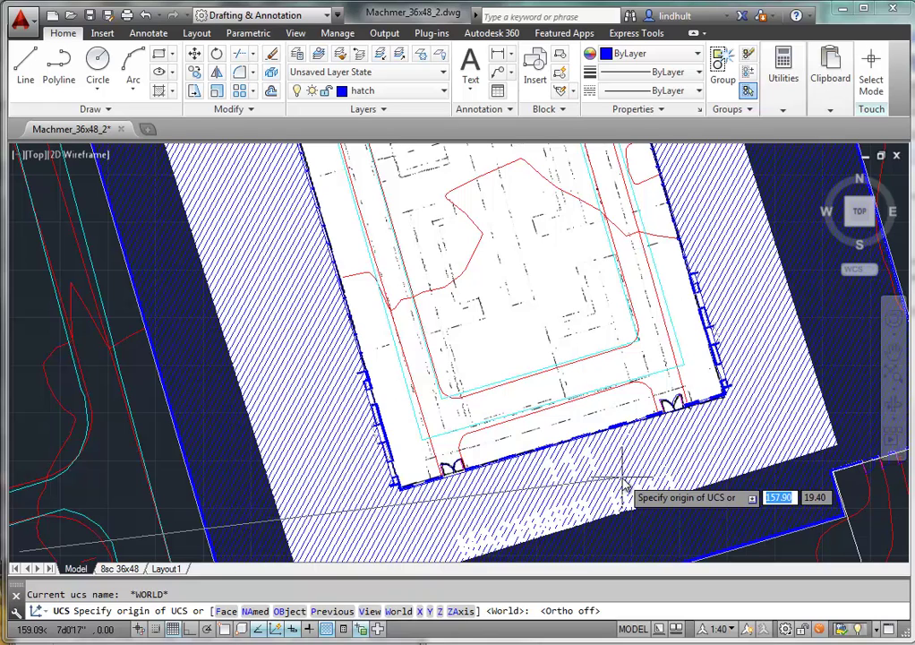
left_click(399, 485)
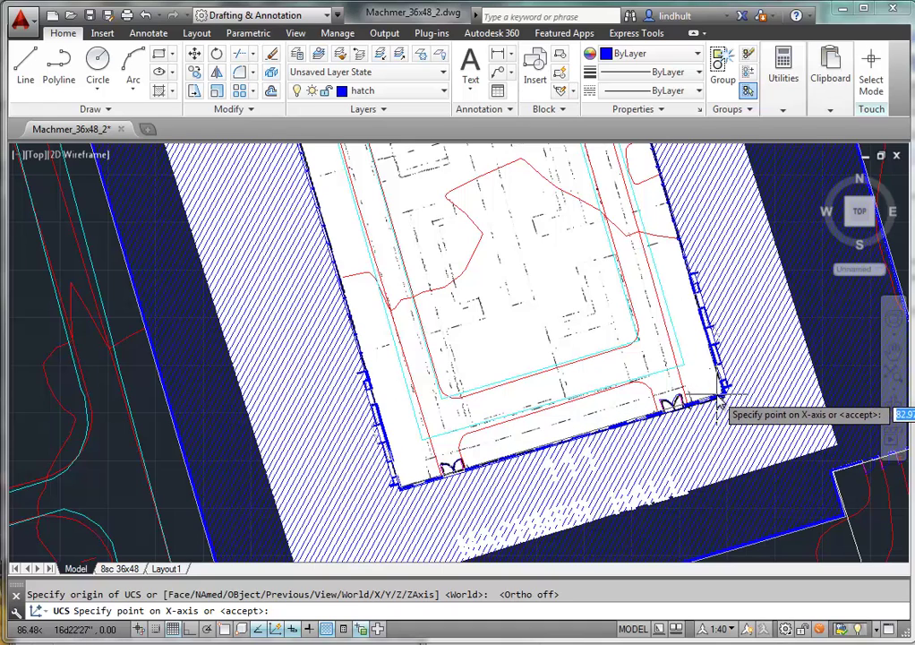
left_click(722, 403)
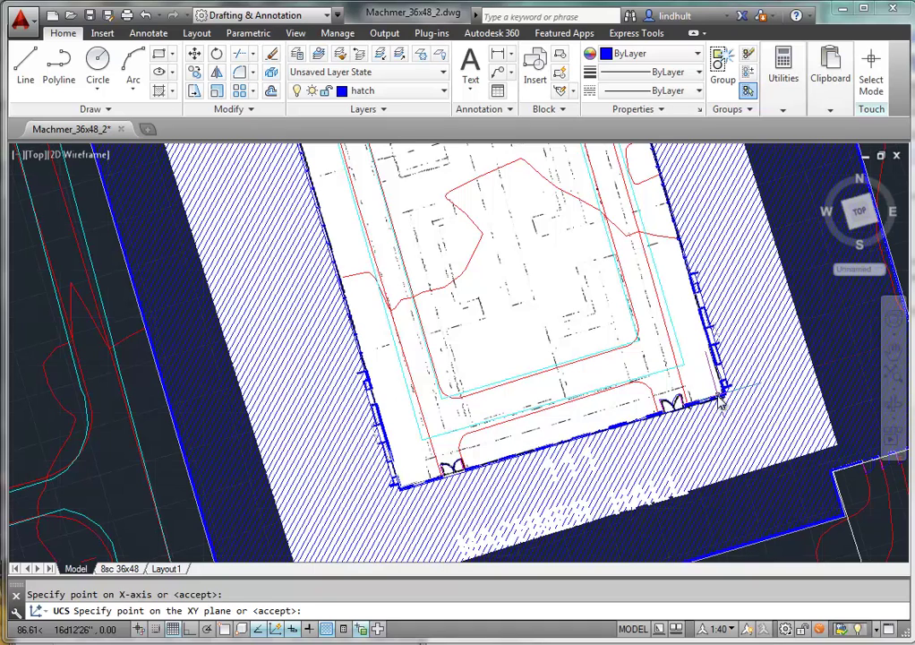
Step: Accept the rotated UCS aligned with the building's bottom edge
key("Return")
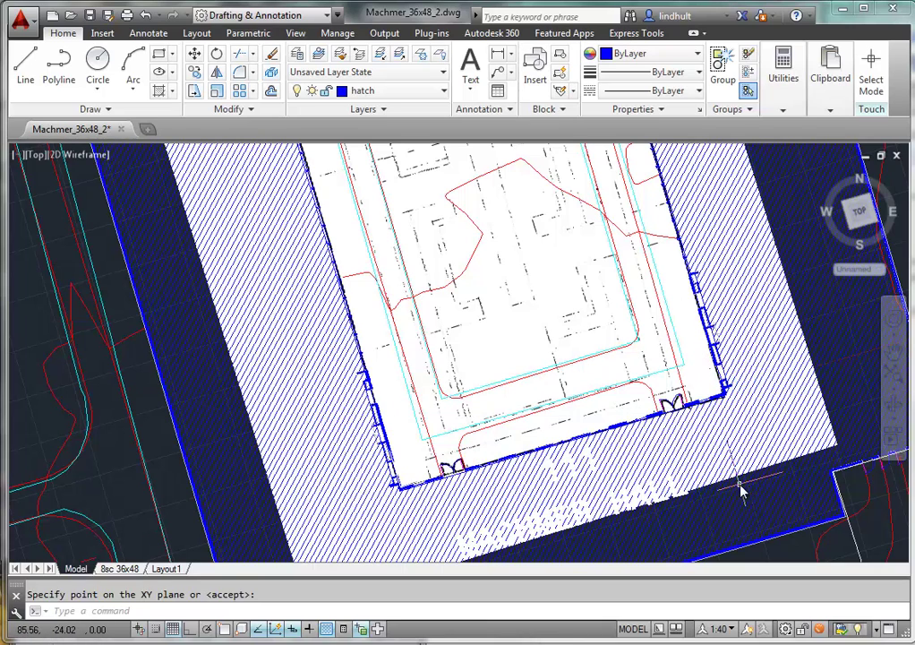
scroll(740, 488, "up", 3)
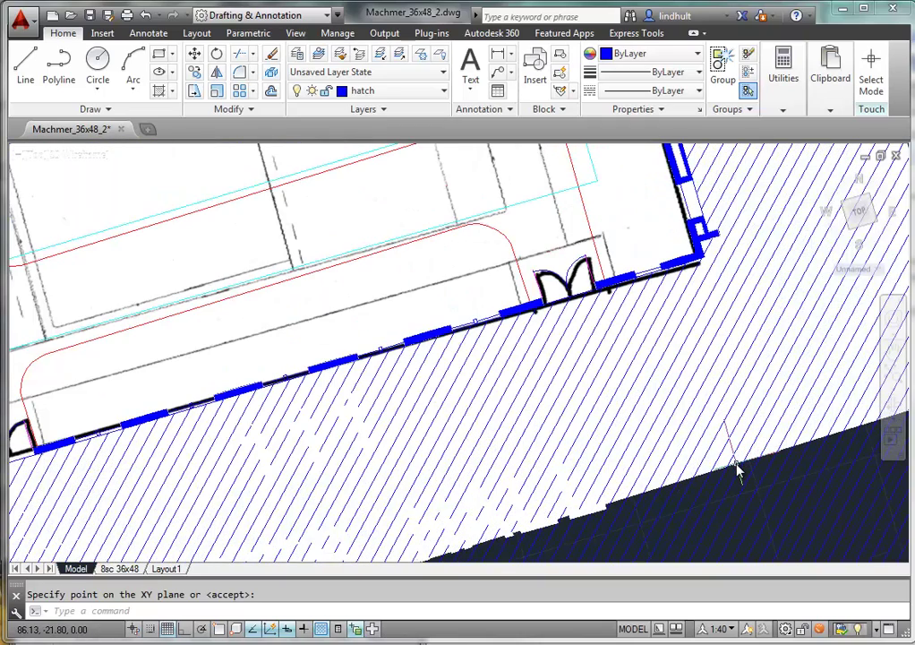
left_click(737, 474)
key("Escape")
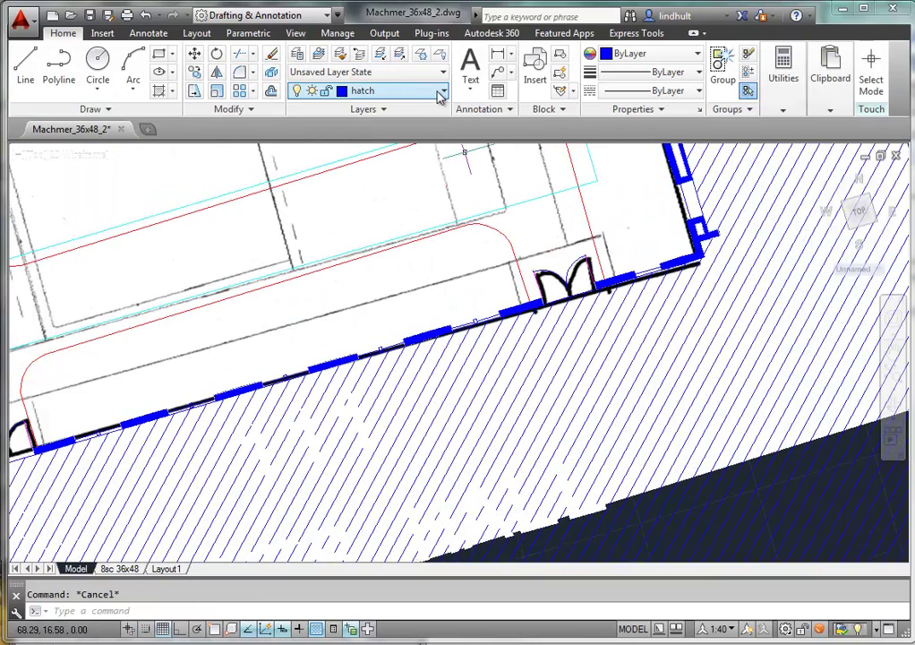
Step: Turn off layer 0 to hide the building image and centre the building's interior
left_click(443, 91)
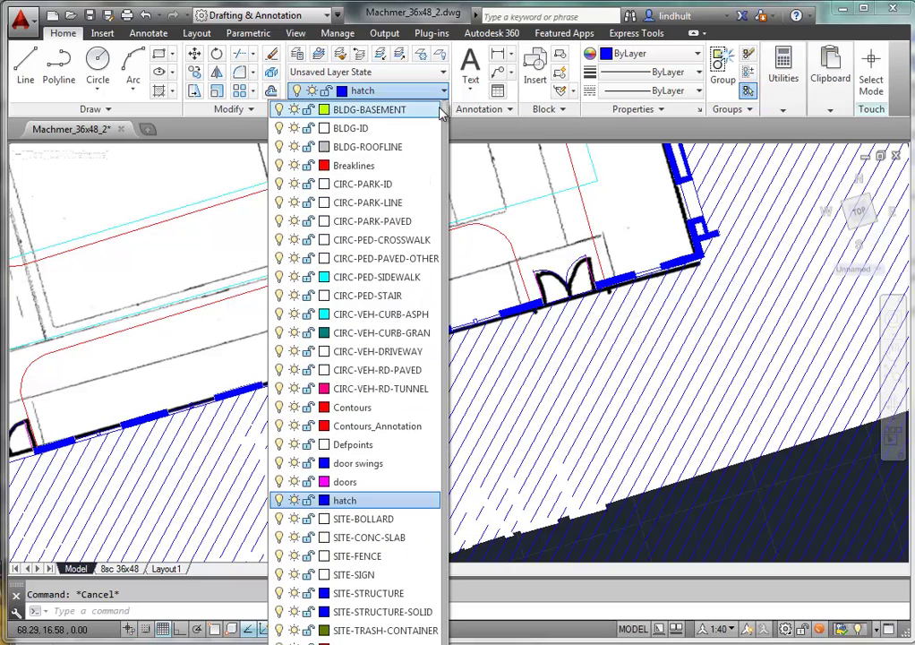
scroll(439, 112, "up", 1)
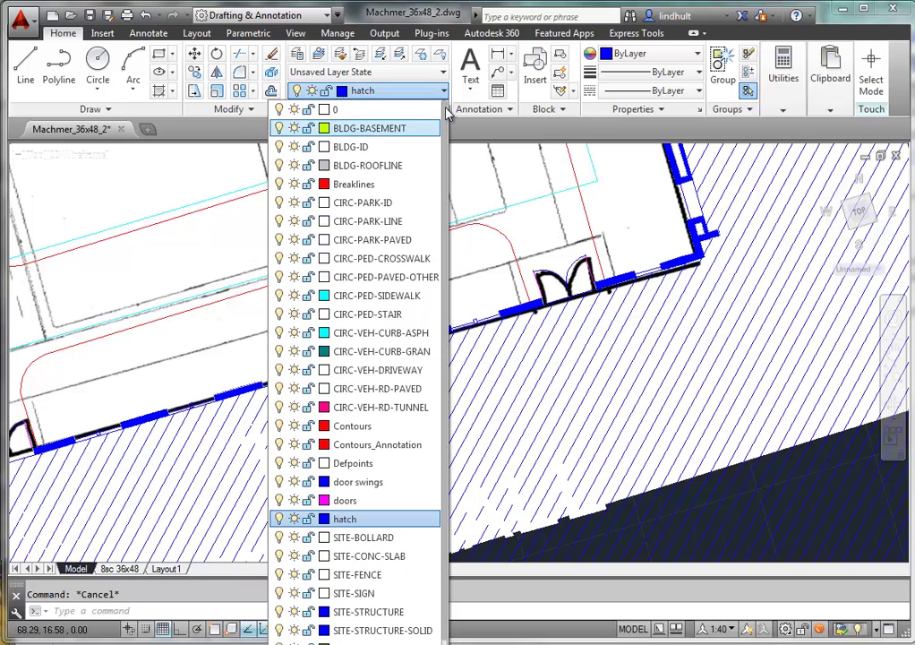
left_click(279, 109)
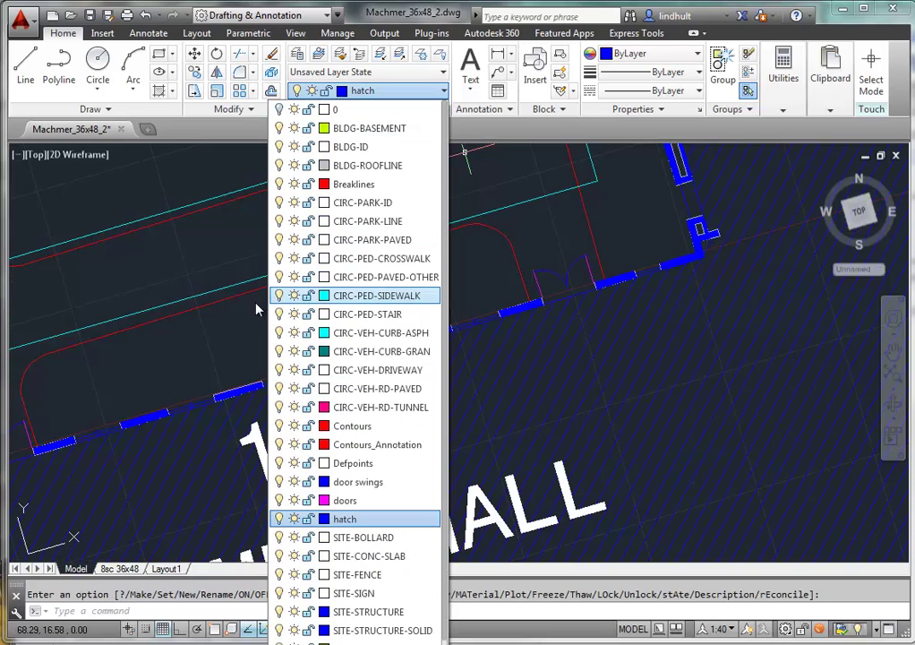
left_click(245, 325)
scroll(265, 274, "down", 1)
scroll(226, 257, "down", 1)
scroll(342, 317, "up", 1)
mouse_move(341, 317)
middle_mouse_down()
mouse_move(513, 410)
mouse_move(373, 368)
middle_mouse_up()
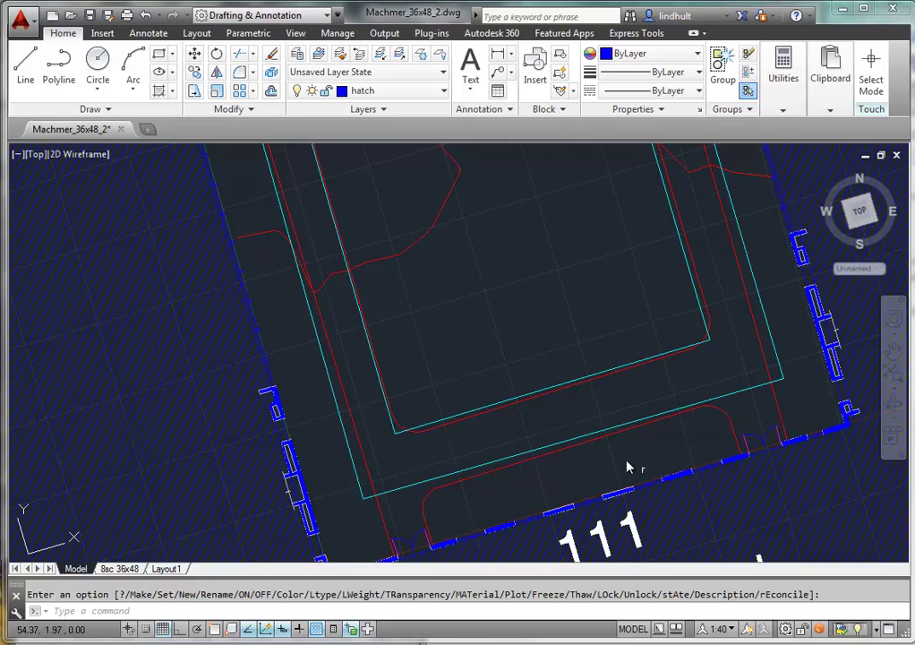
Step: With Ortho on, draw a nine-vertex stepped polyline inside Machmer Hall, parallel to its rotated walls
left_click(61, 80)
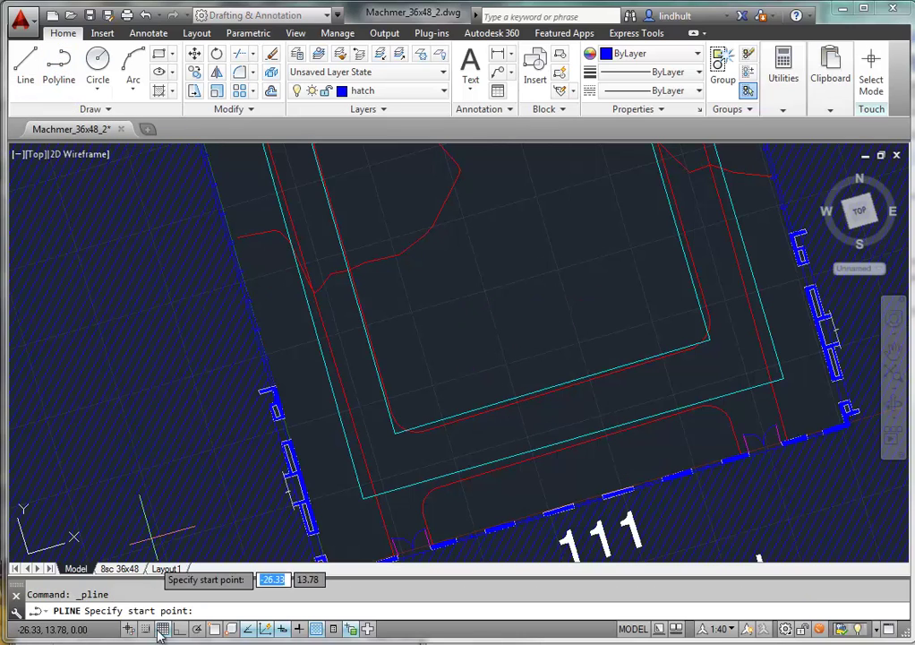
left_click(179, 629)
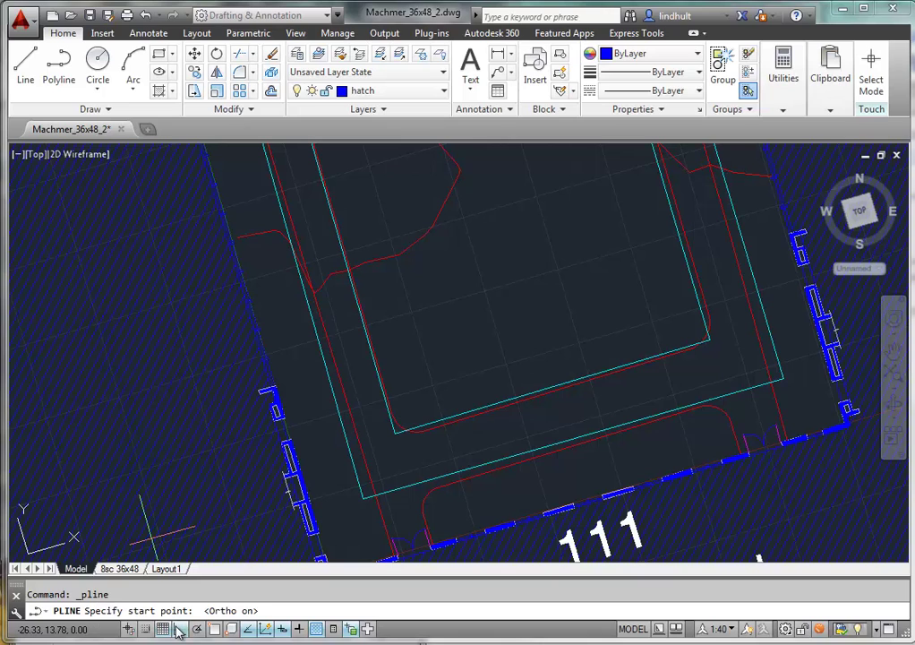
left_click(433, 387)
left_click(415, 309)
left_click(447, 300)
left_click(476, 220)
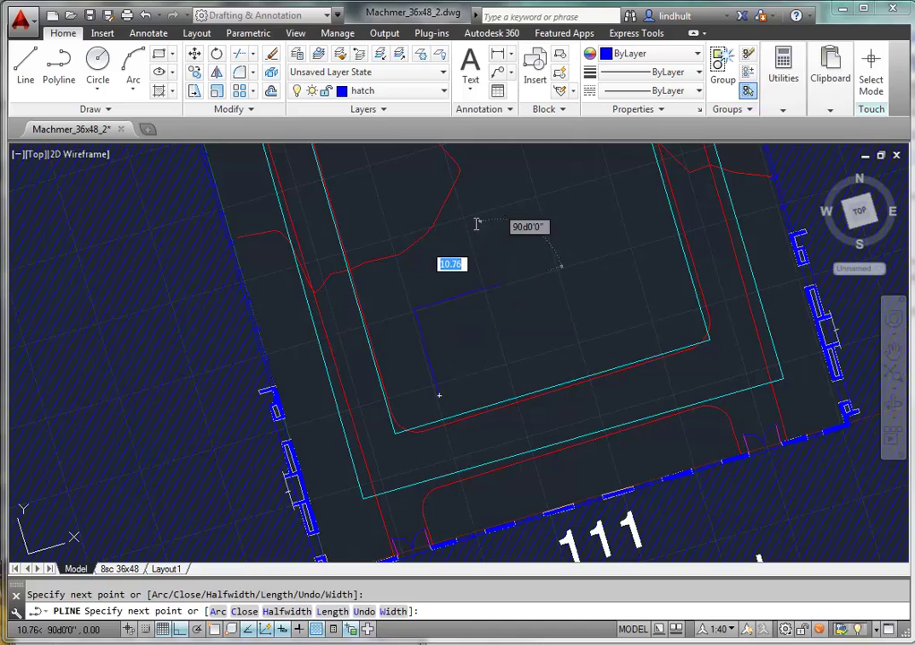
left_click(548, 200)
left_click(576, 288)
left_click(649, 275)
left_click(660, 317)
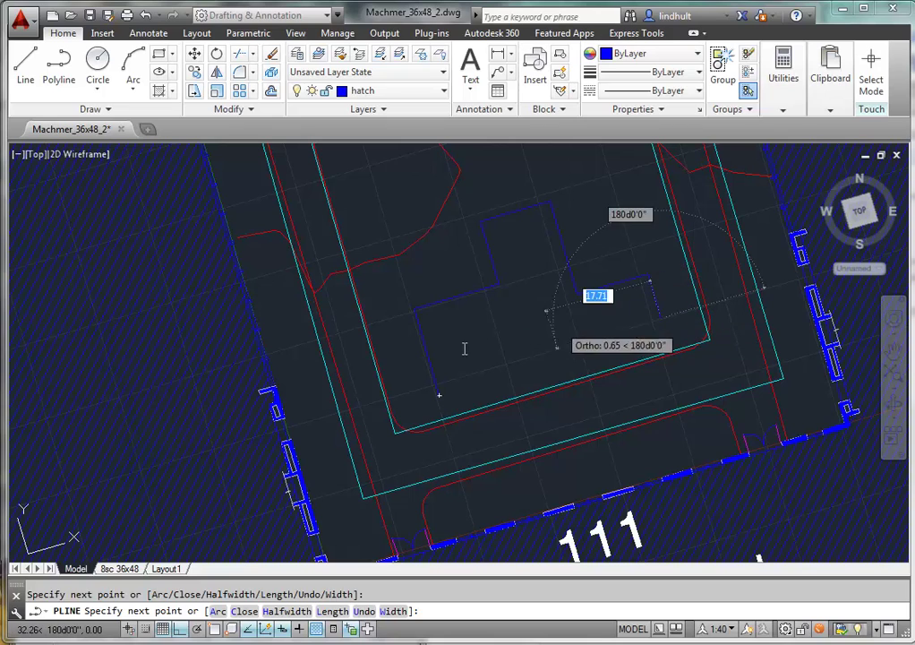
left_click(463, 375)
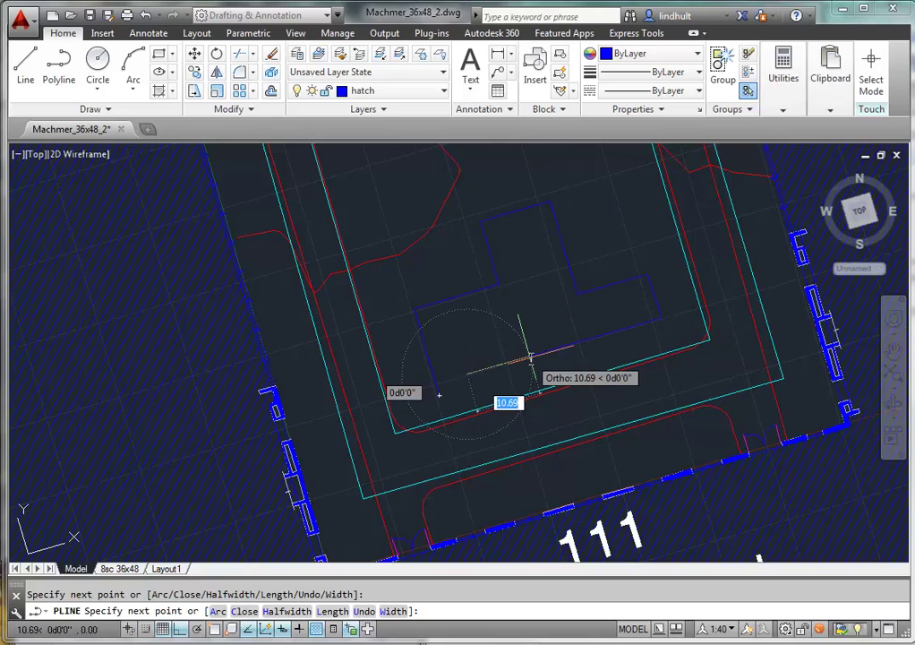
key("Return")
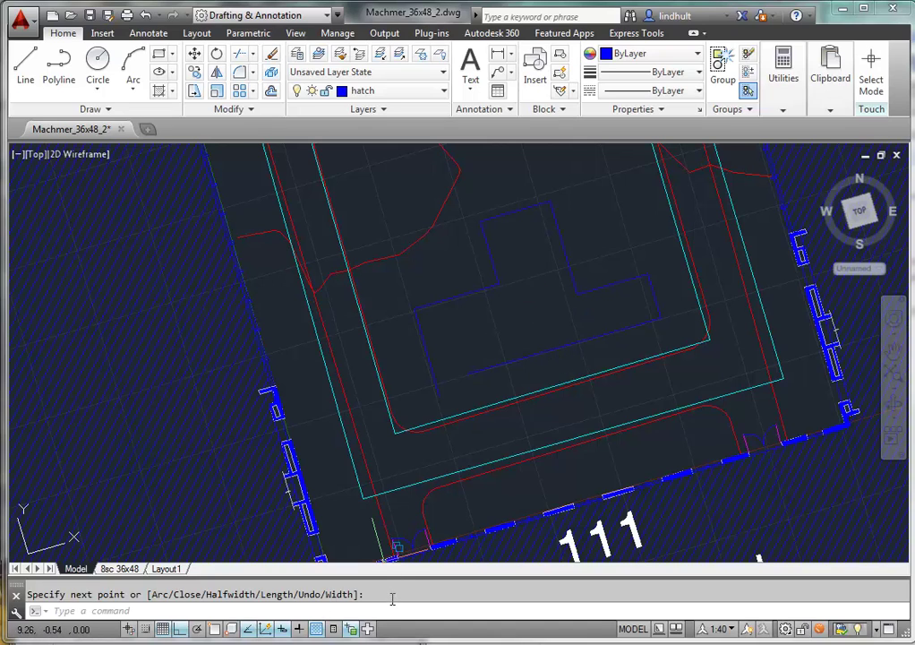
Step: Reset the UCS to World, then use the UCS OBject option to align it to the cyan sidewalk line
left_click(853, 271)
left_click(895, 286)
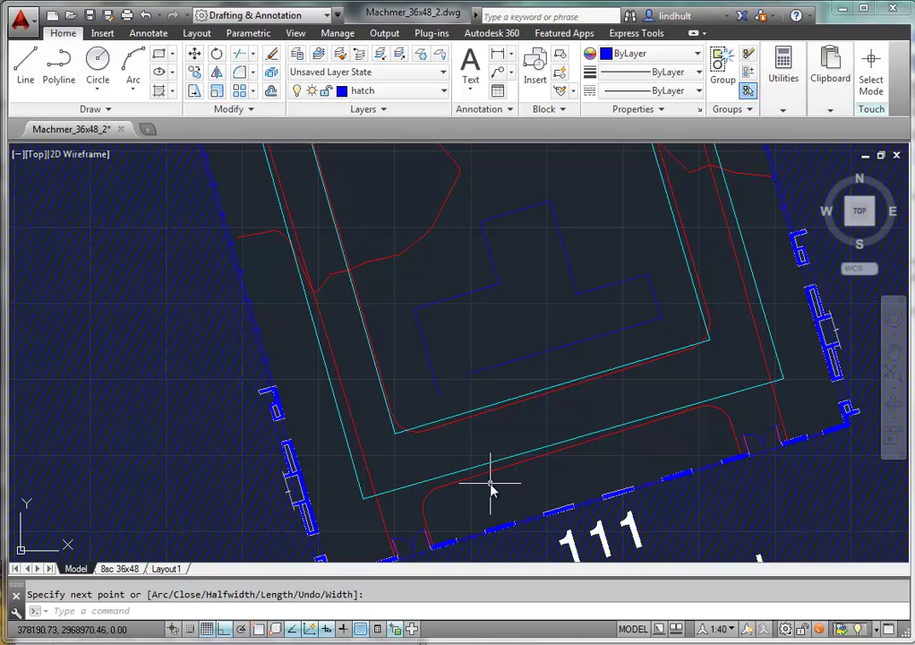
type("UCS")
key("Return")
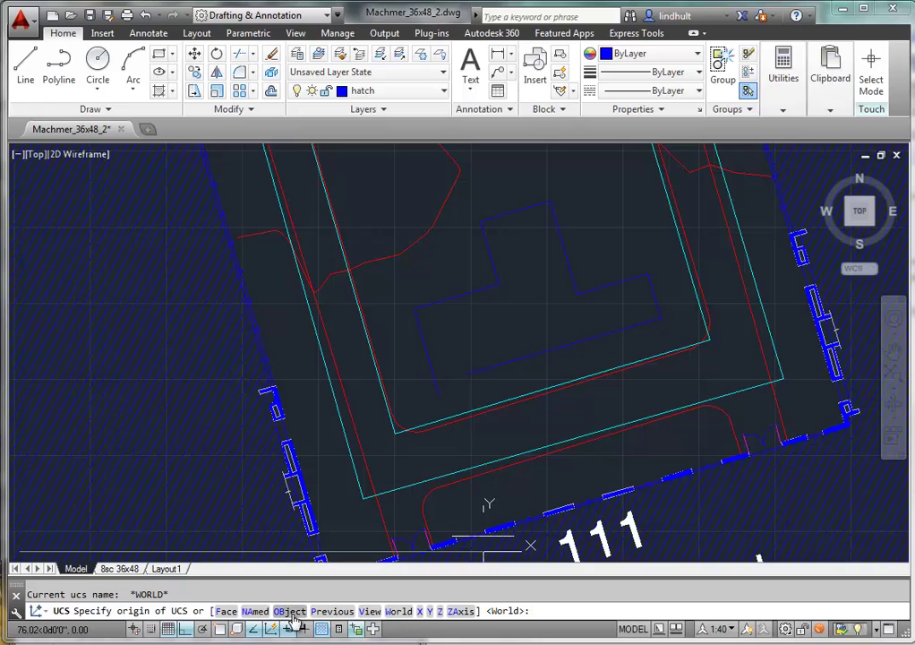
left_click(289, 611)
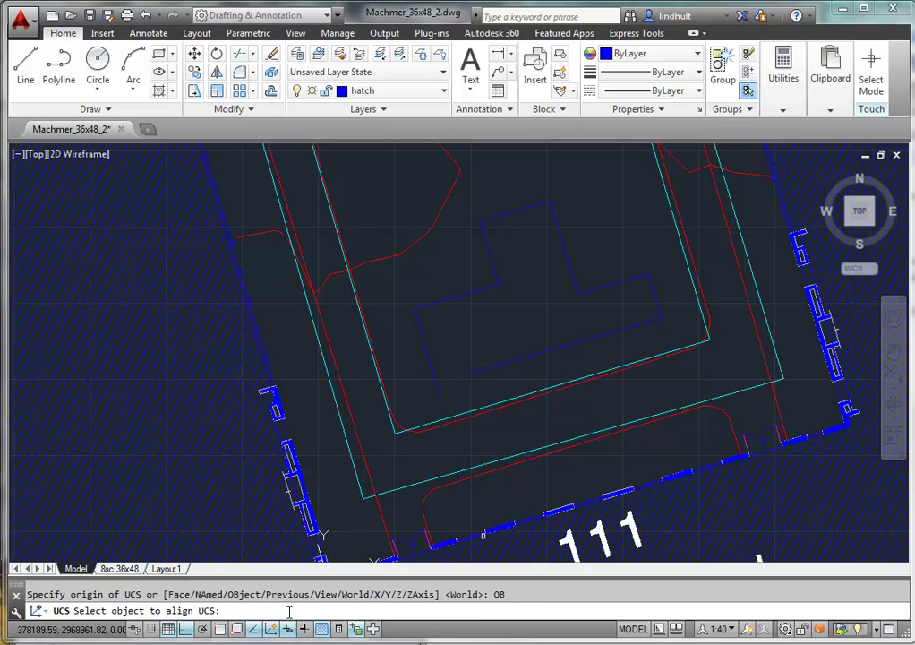
left_click(534, 463)
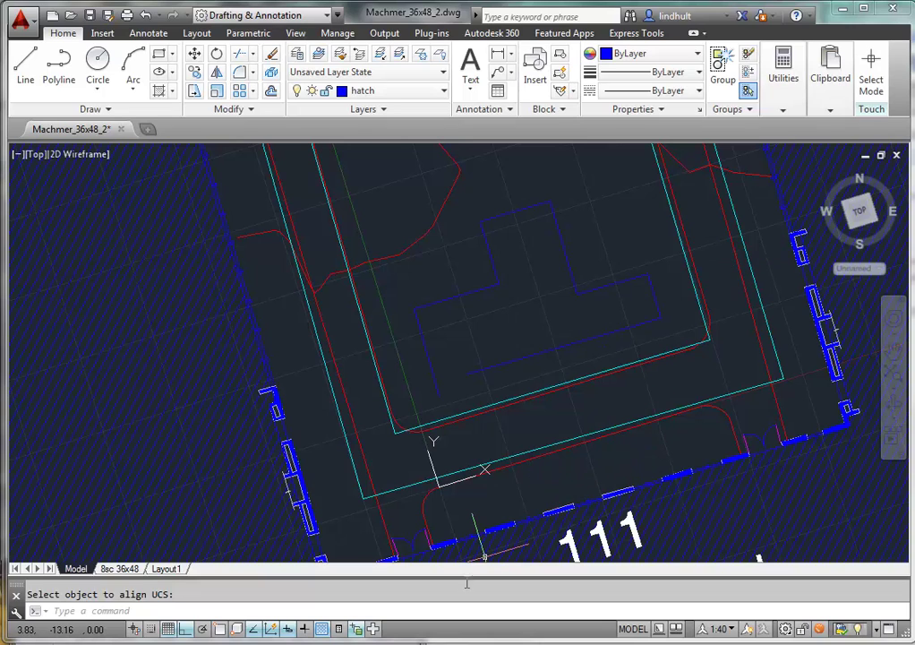
Step: Use the UCS OBject option to align the coordinate system to the blue polyline's bottom segment
type("ucs")
key("Return")
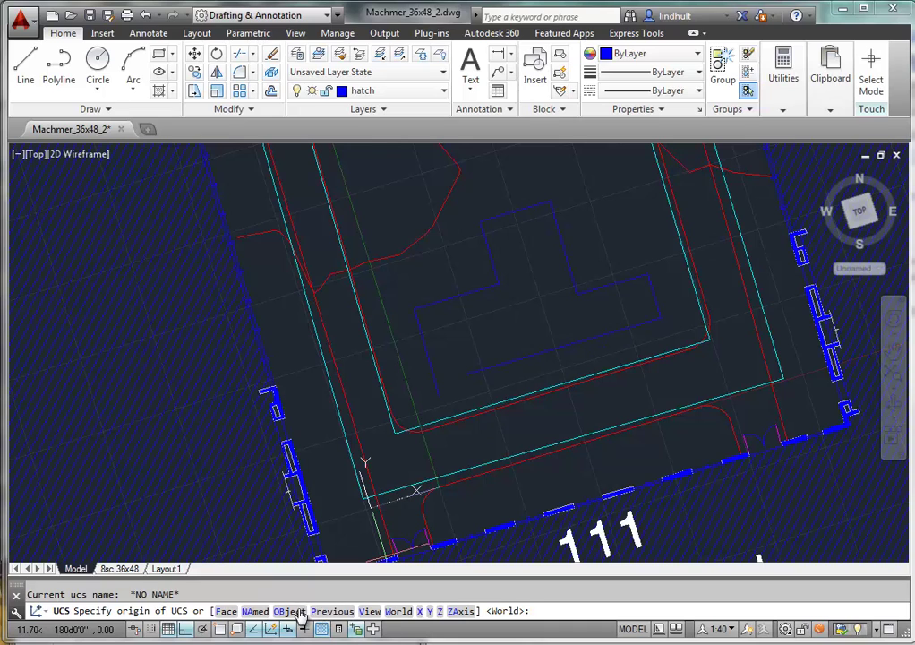
left_click(292, 611)
left_click(555, 349)
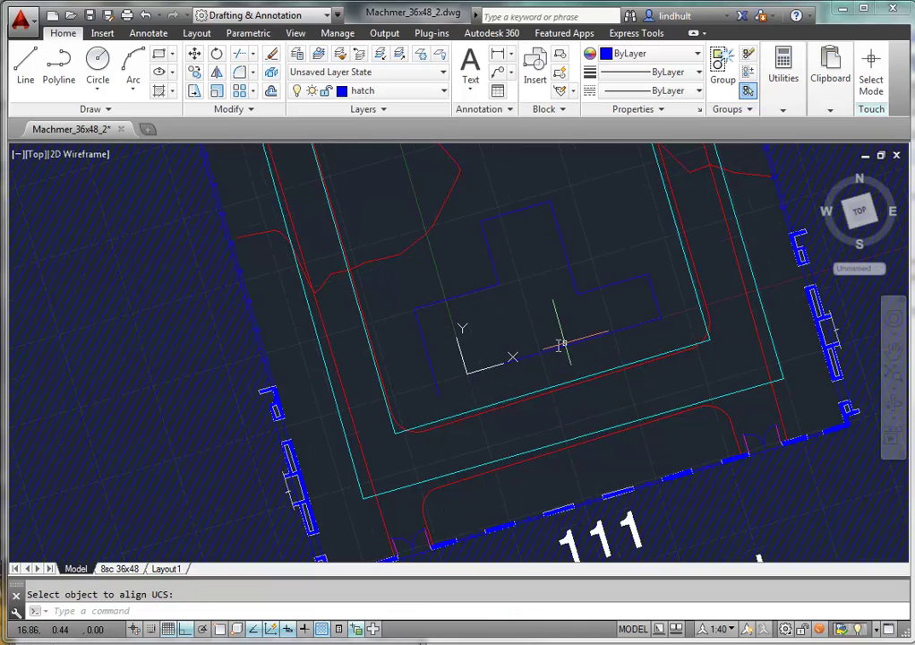